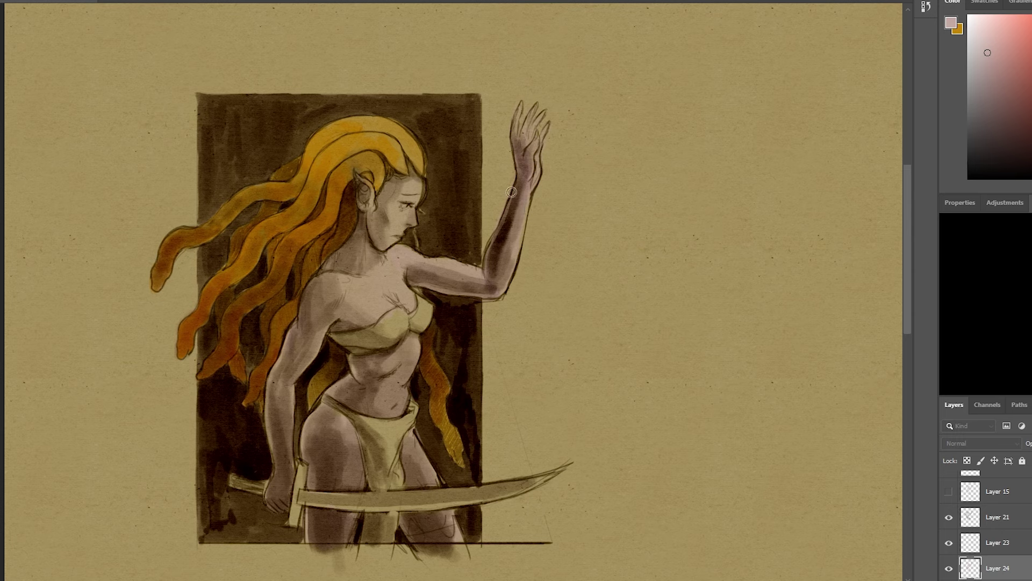
- Pick a dark green and paint over the woman's chest wrap and loincloth
{"action": "left_click", "coordinate": [470, 192]}
{"action": "left_click", "coordinate": [639, 166]}
{"action": "mouse_move", "coordinate": [329, 400]}
{"action": "left_mouse_down"}
{"action": "mouse_move", "coordinate": [393, 447]}
{"action": "mouse_move", "coordinate": [403, 430]}
{"action": "mouse_move", "coordinate": [383, 487]}
{"action": "mouse_move", "coordinate": [395, 523]}
{"action": "left_mouse_up"}
{"action": "mouse_move", "coordinate": [334, 344]}
{"action": "left_mouse_down"}
{"action": "mouse_move", "coordinate": [368, 344]}
{"action": "mouse_move", "coordinate": [430, 301]}
{"action": "left_mouse_up"}
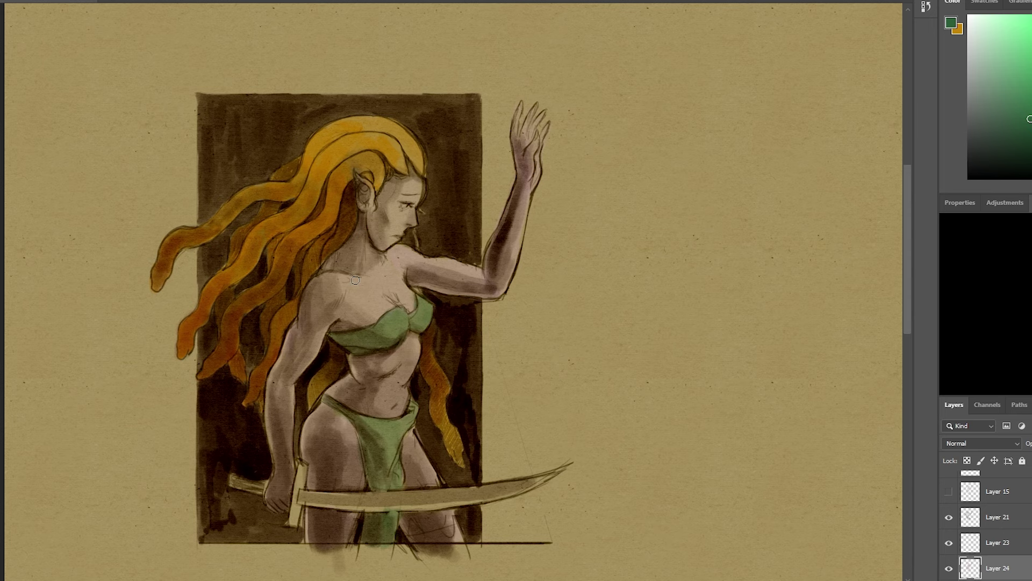
{"action": "mouse_move", "coordinate": [331, 401]}
{"action": "left_mouse_down"}
{"action": "mouse_move", "coordinate": [377, 446]}
{"action": "mouse_move", "coordinate": [390, 484]}
{"action": "mouse_move", "coordinate": [387, 533]}
{"action": "mouse_move", "coordinate": [376, 501]}
{"action": "left_mouse_up"}
{"action": "key", "text": "b"}
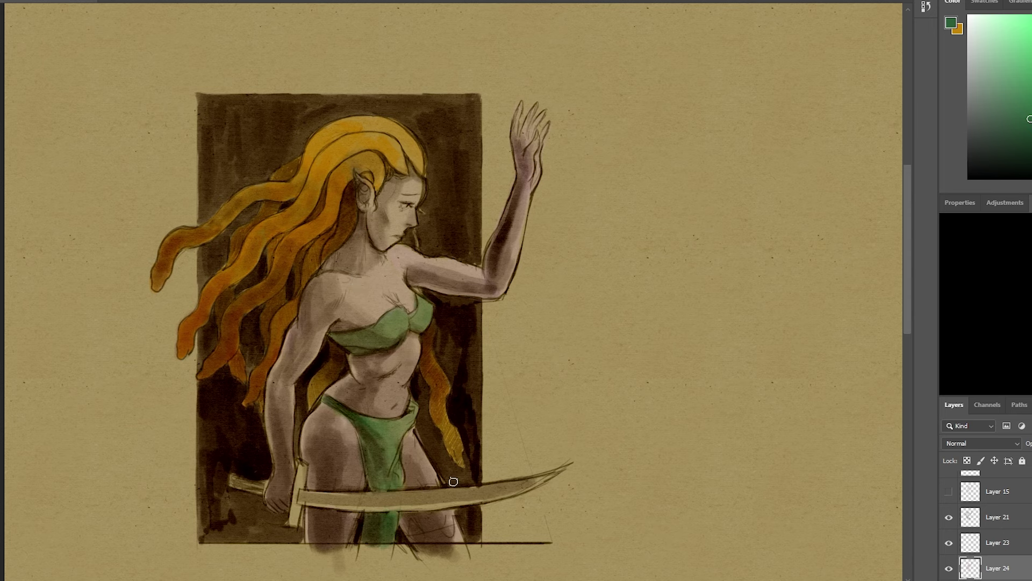
{"action": "left_click_drag", "start_coordinate": [397, 237], "coordinate": [401, 235]}
- On a new layer, paint dark blue shadows on the underside of the green top and in the loincloth folds
{"action": "key", "text": "ctrl+shift+alt+n"}
{"action": "key", "text": "n"}
{"action": "left_click", "coordinate": [524, 187]}
{"action": "left_click", "coordinate": [473, 208]}
{"action": "left_click", "coordinate": [635, 86]}
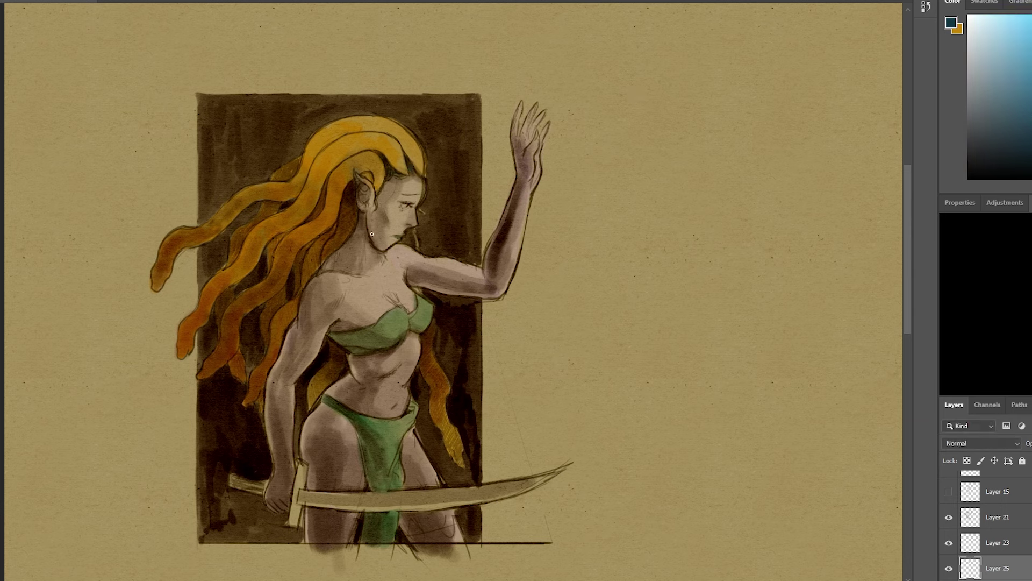
{"action": "left_click_drag", "start_coordinate": [336, 335], "coordinate": [385, 345]}
{"action": "mouse_move", "coordinate": [356, 418]}
{"action": "left_mouse_down"}
{"action": "mouse_move", "coordinate": [381, 486]}
{"action": "mouse_move", "coordinate": [392, 488]}
{"action": "left_mouse_up"}
{"action": "key", "text": "ctrl+z"}
{"action": "left_click_drag", "start_coordinate": [359, 422], "coordinate": [388, 474]}
{"action": "left_click_drag", "start_coordinate": [379, 537], "coordinate": [372, 512]}
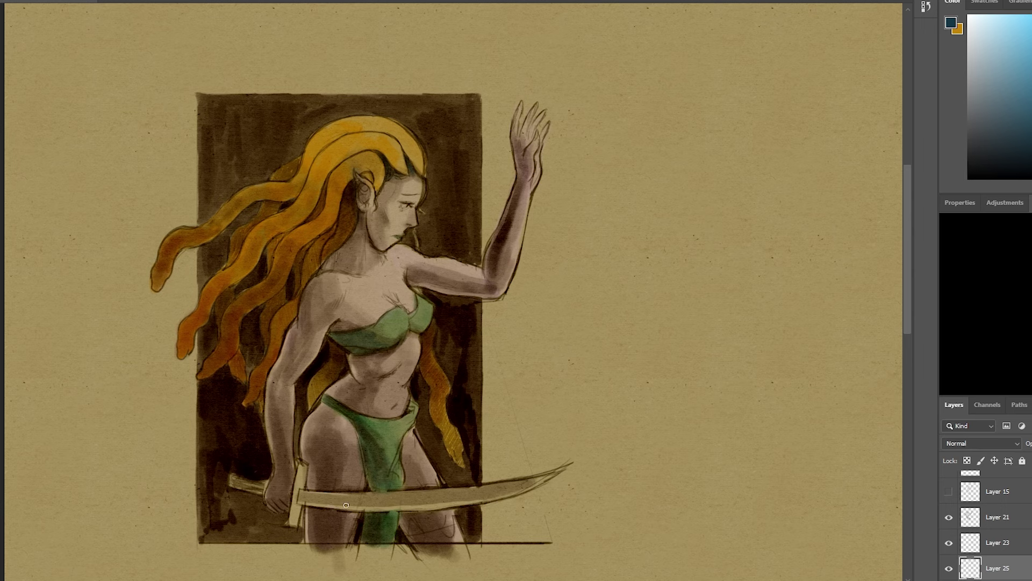
- Deepen the dark blue shading along the lower edge of the top and save the document
{"action": "mouse_move", "coordinate": [347, 345]}
{"action": "left_mouse_down"}
{"action": "mouse_move", "coordinate": [450, 326]}
{"action": "mouse_move", "coordinate": [368, 337]}
{"action": "mouse_move", "coordinate": [395, 342]}
{"action": "mouse_move", "coordinate": [419, 316]}
{"action": "mouse_move", "coordinate": [347, 341]}
{"action": "mouse_move", "coordinate": [458, 435]}
{"action": "mouse_move", "coordinate": [365, 187]}
{"action": "mouse_move", "coordinate": [407, 272]}
{"action": "mouse_move", "coordinate": [436, 362]}
{"action": "left_mouse_up"}
{"action": "left_click_drag", "start_coordinate": [338, 351], "coordinate": [331, 367]}
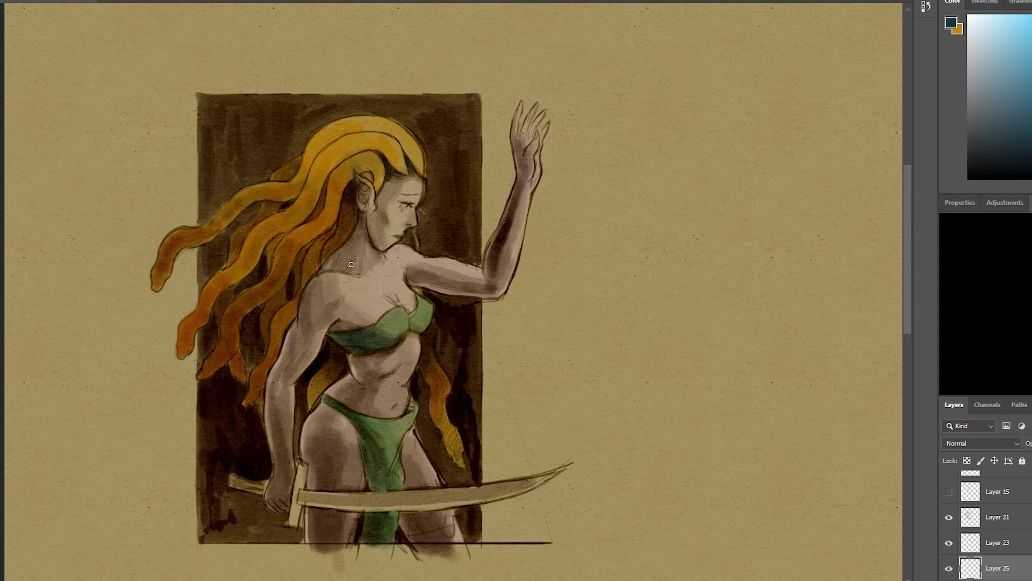
{"action": "key", "text": "ctrl+s"}
- Set the painting colour to white and add a small highlight to the nose on a new layer above Layer 21
{"action": "left_click", "coordinate": [410, 221], "text": "alt"}
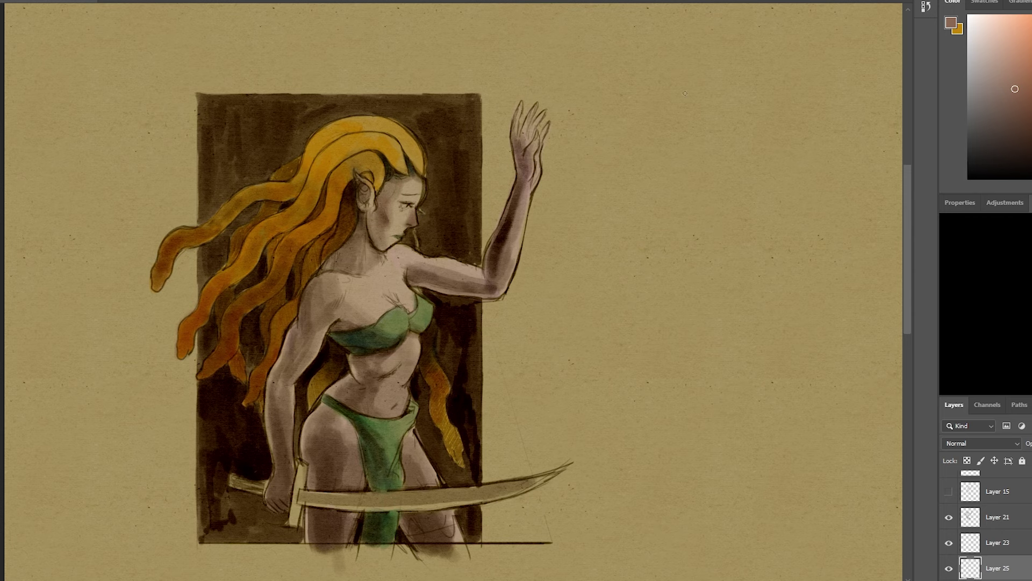
{"action": "key", "text": "d"}
{"action": "key", "text": "x"}
{"action": "left_click", "coordinate": [998, 518]}
{"action": "key", "text": "ctrl+alt+shift+n"}
{"action": "left_click", "coordinate": [416, 223]}
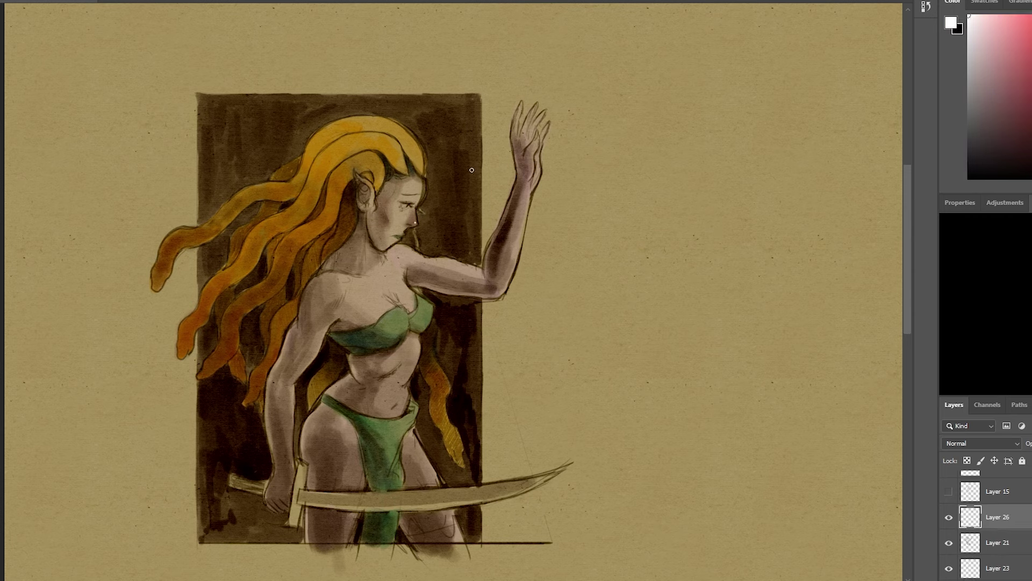
- Paint the woman's eye white on a new layer directly above Layer 23, undoing the oversized first stroke
{"action": "left_click", "coordinate": [1000, 544]}
{"action": "left_click", "coordinate": [998, 568]}
{"action": "left_click_drag", "start_coordinate": [402, 204], "coordinate": [404, 207]}
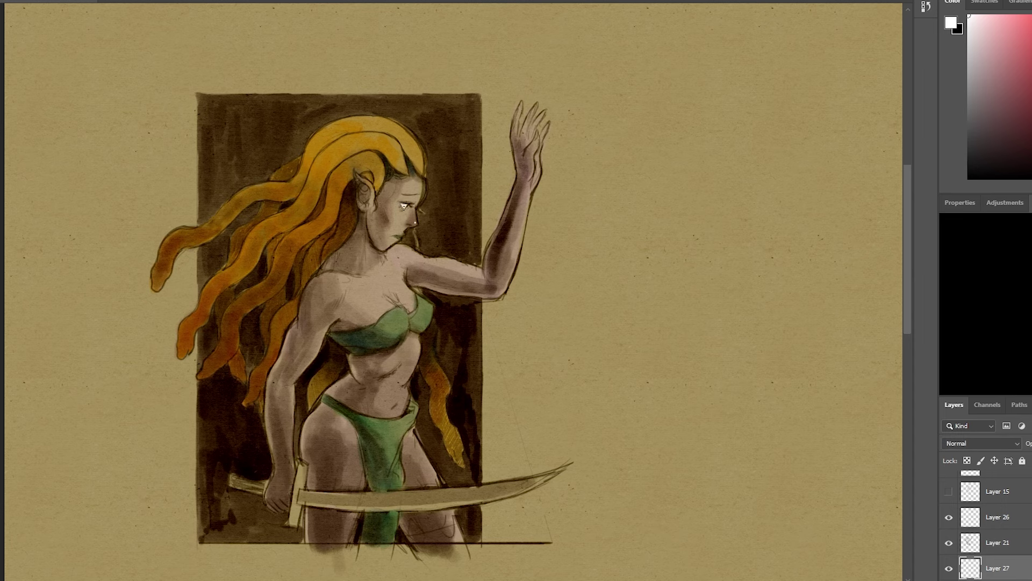
{"action": "key", "text": "ctrl+z"}
{"action": "key", "text": "x"}
{"action": "left_click", "coordinate": [422, 220], "text": "alt"}
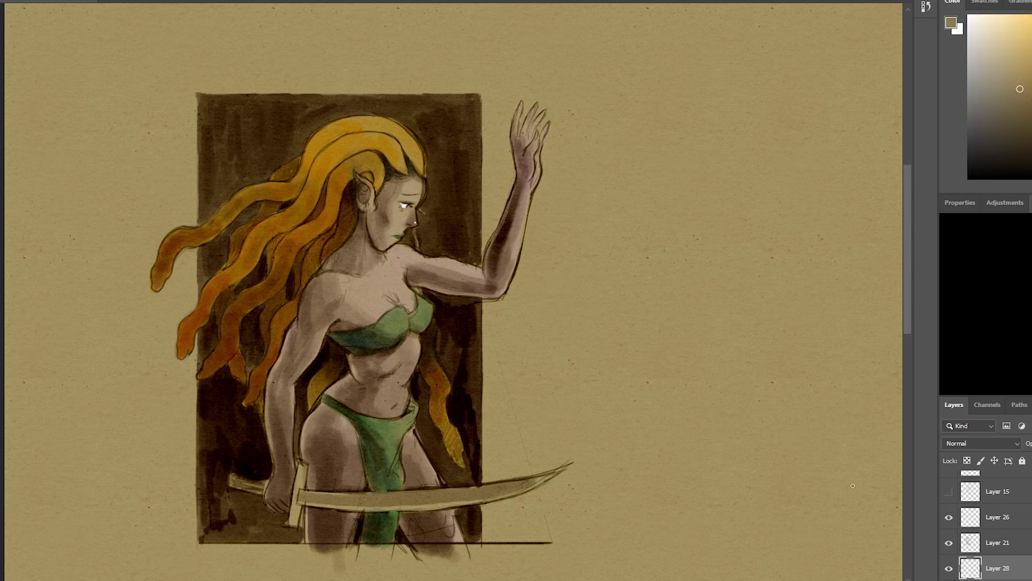
{"action": "key", "text": "ctrl+shift+alt+n"}
{"action": "left_click_drag", "start_coordinate": [422, 341], "coordinate": [403, 369]}
{"action": "key", "text": "ctrl+z"}
- Sample a light tan colour and add a new layer above Layer 26
{"action": "left_click", "coordinate": [310, 308], "text": "alt"}
{"action": "key", "text": "alt+bracketright"}
{"action": "key", "text": "ctrl+shift+alt+n"}
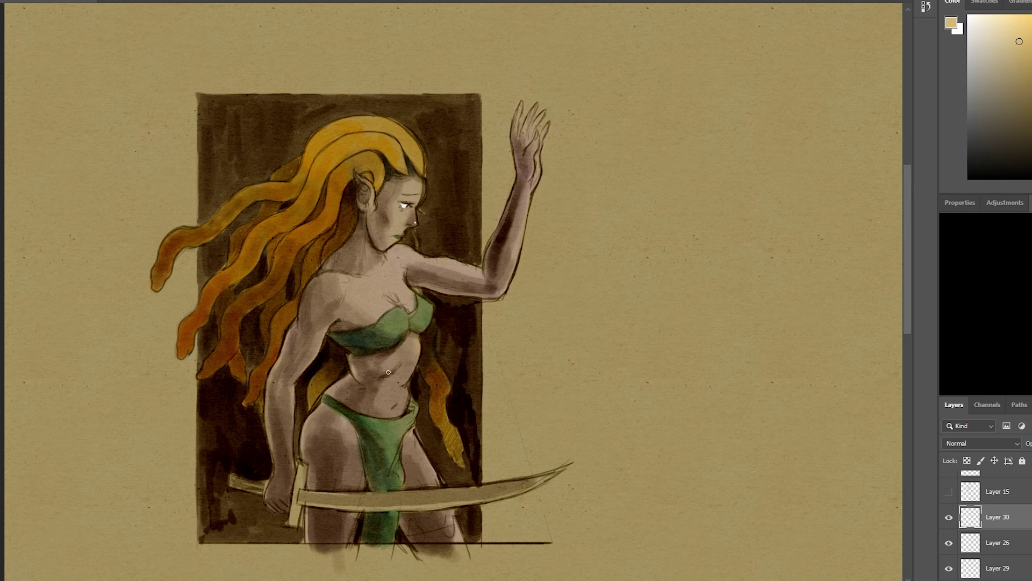
{"action": "left_click_drag", "start_coordinate": [538, 152], "coordinate": [536, 180]}
{"action": "left_click_drag", "start_coordinate": [546, 128], "coordinate": [542, 142]}
{"action": "key", "text": "ctrl+z"}
{"action": "key", "text": "ctrl+z"}
- With a smaller brush, draw small light tan scale marks along the snake strands of the hair
{"action": "key", "text": "bracketleft"}
{"action": "key", "text": "bracketleft"}
{"action": "key", "text": "bracketleft"}
{"action": "left_click_drag", "start_coordinate": [258, 288], "coordinate": [265, 289]}
{"action": "left_click_drag", "start_coordinate": [296, 231], "coordinate": [304, 233]}
{"action": "left_click_drag", "start_coordinate": [236, 199], "coordinate": [243, 201]}
{"action": "left_click_drag", "start_coordinate": [335, 179], "coordinate": [324, 161]}
{"action": "left_click_drag", "start_coordinate": [346, 216], "coordinate": [327, 223]}
{"action": "left_click_drag", "start_coordinate": [311, 258], "coordinate": [289, 257]}
{"action": "left_click_drag", "start_coordinate": [243, 300], "coordinate": [250, 301]}
{"action": "left_click_drag", "start_coordinate": [251, 403], "coordinate": [256, 404]}
- Paint white scale highlights on the snakes at the crown of the head
{"action": "key", "text": "e"}
{"action": "key", "text": "b"}
{"action": "key", "text": "x"}
{"action": "left_click_drag", "start_coordinate": [376, 119], "coordinate": [374, 125]}
{"action": "mouse_move", "coordinate": [376, 136]}
{"action": "left_mouse_down"}
{"action": "mouse_move", "coordinate": [400, 159]}
{"action": "mouse_move", "coordinate": [370, 160]}
{"action": "left_mouse_up"}
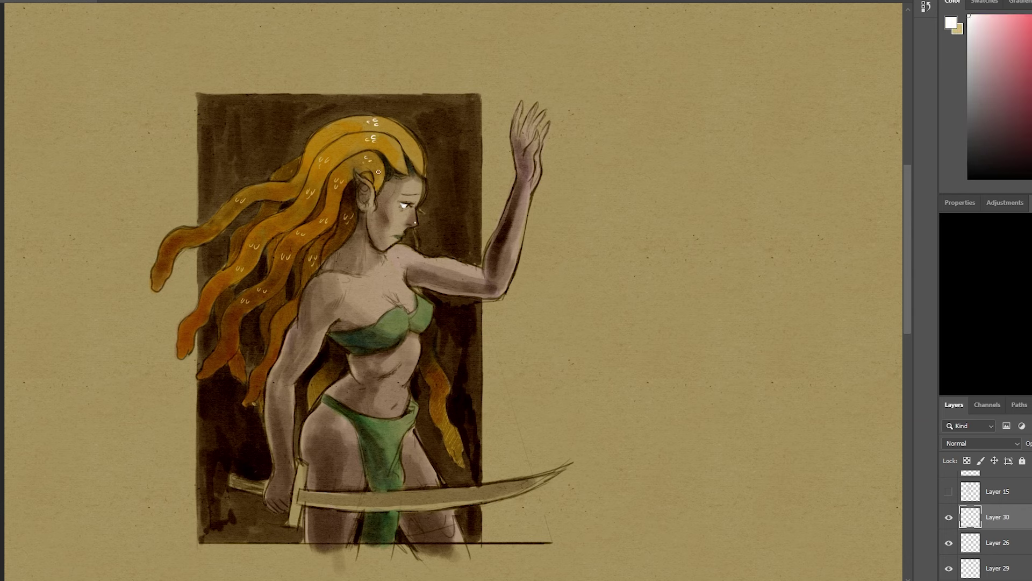
- Sample the near-black background brown and reinforce the outlines of the lowered forearm and the hip
{"action": "left_click", "coordinate": [263, 426], "text": "alt"}
{"action": "left_click_drag", "start_coordinate": [264, 424], "coordinate": [273, 476]}
{"action": "left_click_drag", "start_coordinate": [264, 397], "coordinate": [264, 416]}
{"action": "mouse_move", "coordinate": [299, 459]}
{"action": "left_mouse_down"}
{"action": "mouse_move", "coordinate": [297, 469]}
{"action": "mouse_move", "coordinate": [297, 443]}
{"action": "left_mouse_up"}
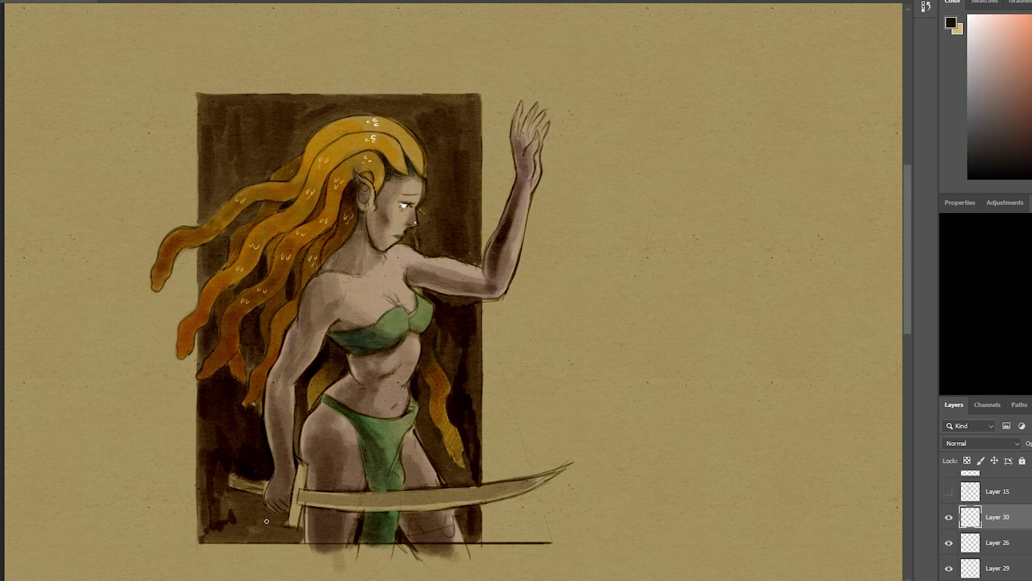
- On a new layer, paint a pale green rim light along the back of the lowered arm, hip and thigh
{"action": "key", "text": "ctrl+shift+alt+n"}
{"action": "left_click", "coordinate": [951, 23]}
{"action": "left_click", "coordinate": [652, 203]}
{"action": "left_click", "coordinate": [558, 129]}
{"action": "key", "text": "Return"}
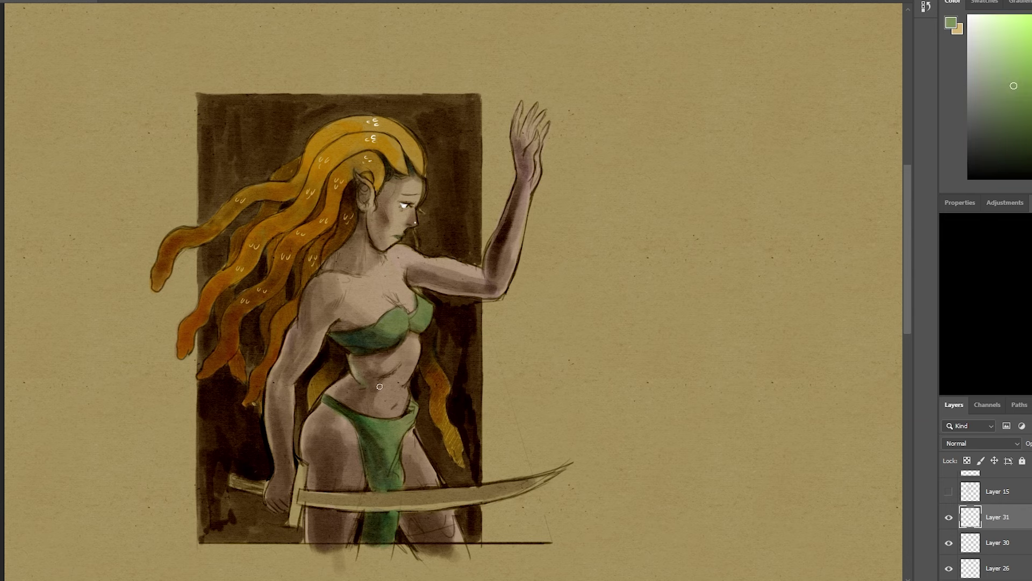
{"action": "left_click", "coordinate": [950, 22]}
{"action": "left_click", "coordinate": [542, 77]}
{"action": "key", "text": "Return"}
{"action": "mouse_move", "coordinate": [305, 291]}
{"action": "left_mouse_down"}
{"action": "mouse_move", "coordinate": [299, 331]}
{"action": "mouse_move", "coordinate": [321, 271]}
{"action": "left_mouse_up"}
{"action": "key", "text": "ctrl+z"}
{"action": "mouse_move", "coordinate": [293, 328]}
{"action": "left_mouse_down"}
{"action": "mouse_move", "coordinate": [267, 402]}
{"action": "mouse_move", "coordinate": [304, 463]}
{"action": "left_mouse_up"}
{"action": "left_click_drag", "start_coordinate": [309, 508], "coordinate": [307, 545]}
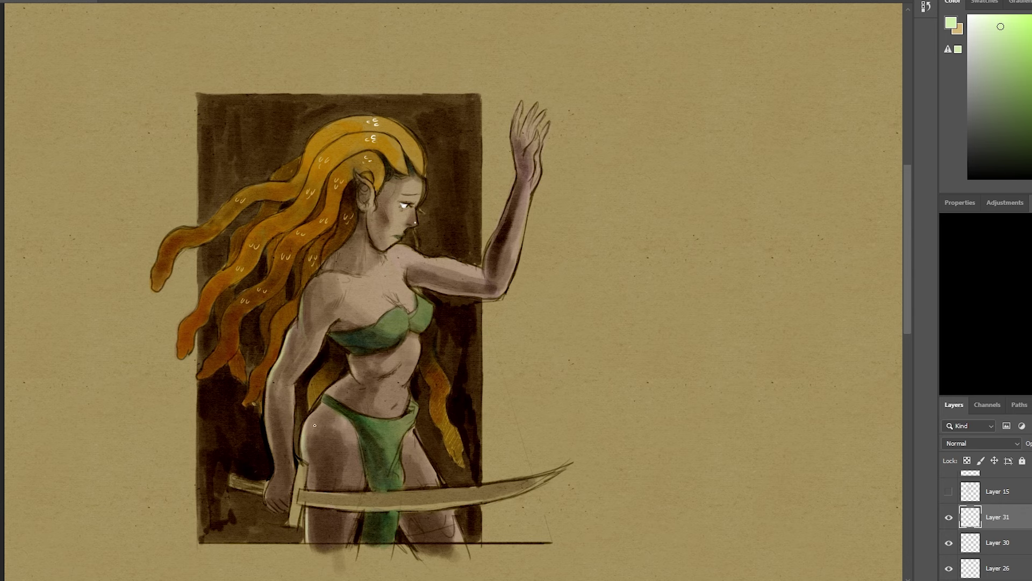
- Extend the pale green rim light to the waist, under the bust, the raised arm's underside, the loincloth and the shoulder
{"action": "mouse_move", "coordinate": [350, 359]}
{"action": "left_mouse_down"}
{"action": "mouse_move", "coordinate": [361, 382]}
{"action": "mouse_move", "coordinate": [331, 397]}
{"action": "left_mouse_up"}
{"action": "left_click_drag", "start_coordinate": [388, 341], "coordinate": [374, 348]}
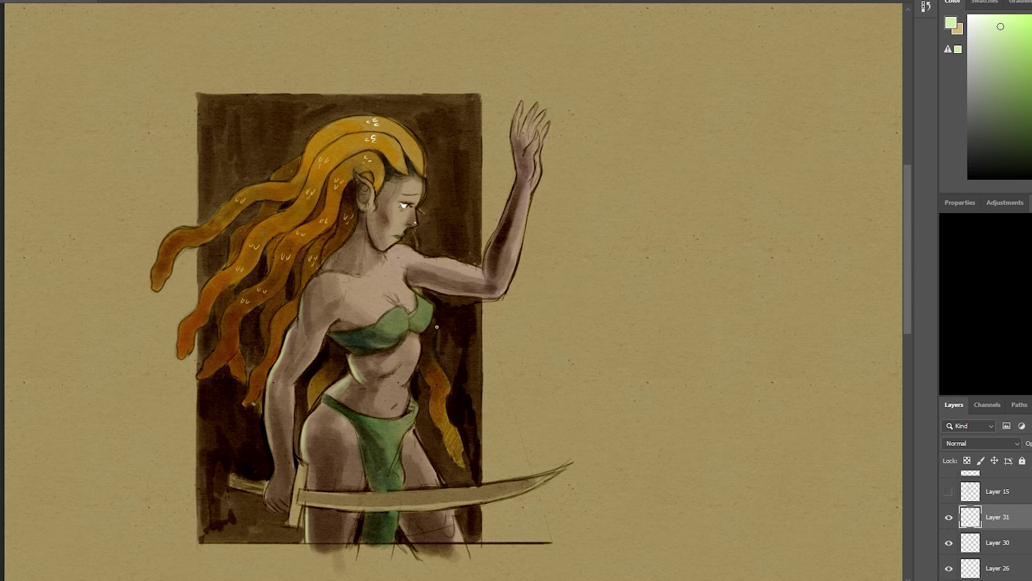
{"action": "left_click_drag", "start_coordinate": [414, 282], "coordinate": [468, 296]}
{"action": "left_click_drag", "start_coordinate": [361, 434], "coordinate": [371, 461]}
{"action": "left_click_drag", "start_coordinate": [306, 289], "coordinate": [301, 304]}
- On a new layer, paint warm cream highlights on the chest and the front of the waist
{"action": "key", "text": "x"}
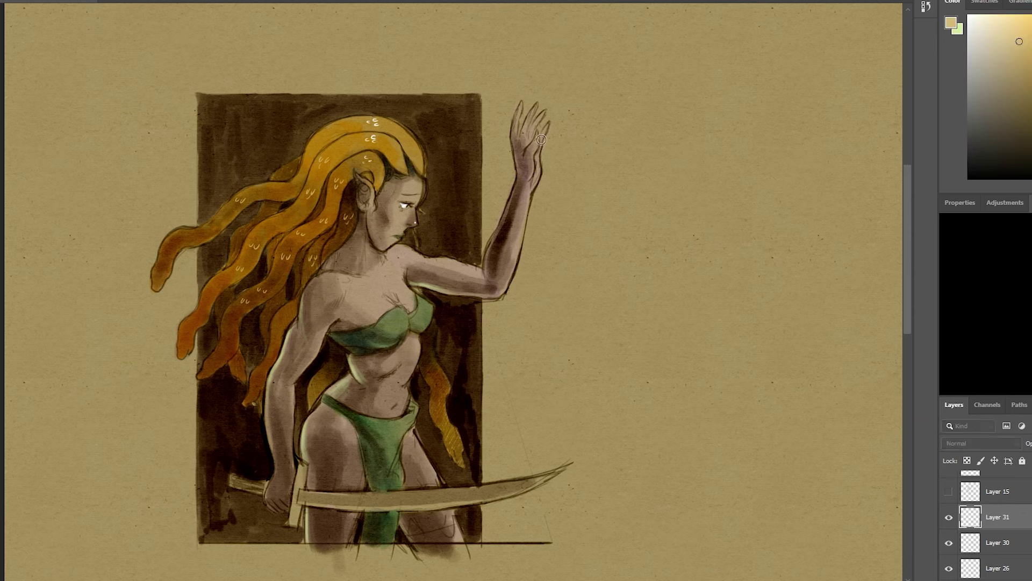
{"action": "key", "text": "ctrl+shift+alt+n"}
{"action": "mouse_move", "coordinate": [403, 283]}
{"action": "left_mouse_down"}
{"action": "mouse_move", "coordinate": [409, 293]}
{"action": "mouse_move", "coordinate": [402, 288]}
{"action": "left_mouse_up"}
{"action": "left_click_drag", "start_coordinate": [419, 346], "coordinate": [419, 358]}
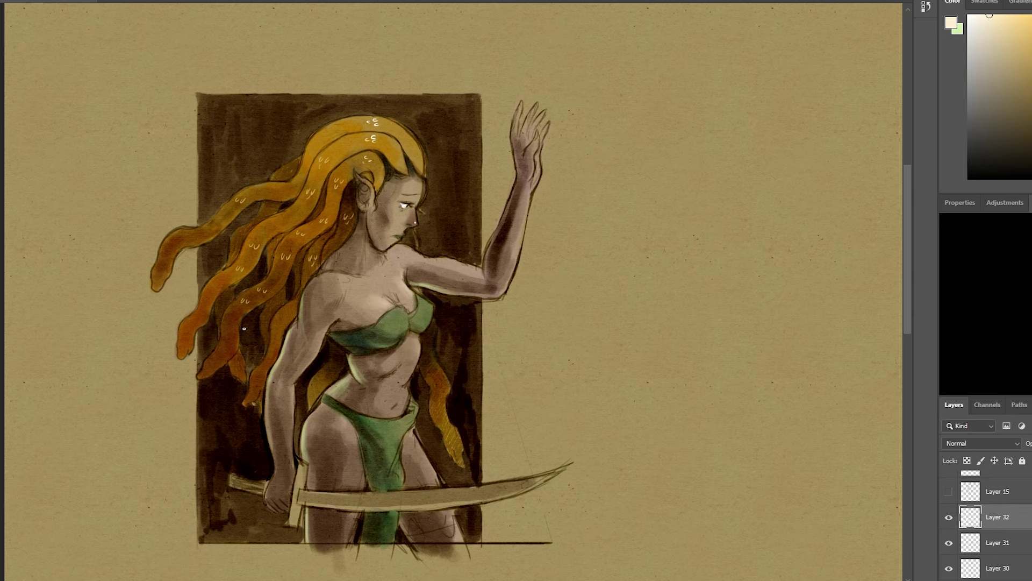
- Switch to black and deepen the outlines between the snake strands, around the ear and behind the neck
{"action": "left_click", "coordinate": [677, 89]}
{"action": "mouse_move", "coordinate": [234, 288]}
{"action": "left_mouse_down"}
{"action": "mouse_move", "coordinate": [219, 334]}
{"action": "mouse_move", "coordinate": [222, 310]}
{"action": "left_mouse_up"}
{"action": "mouse_move", "coordinate": [232, 296]}
{"action": "left_mouse_down"}
{"action": "mouse_move", "coordinate": [227, 358]}
{"action": "mouse_move", "coordinate": [232, 289]}
{"action": "left_mouse_up"}
{"action": "left_click_drag", "start_coordinate": [280, 201], "coordinate": [250, 225]}
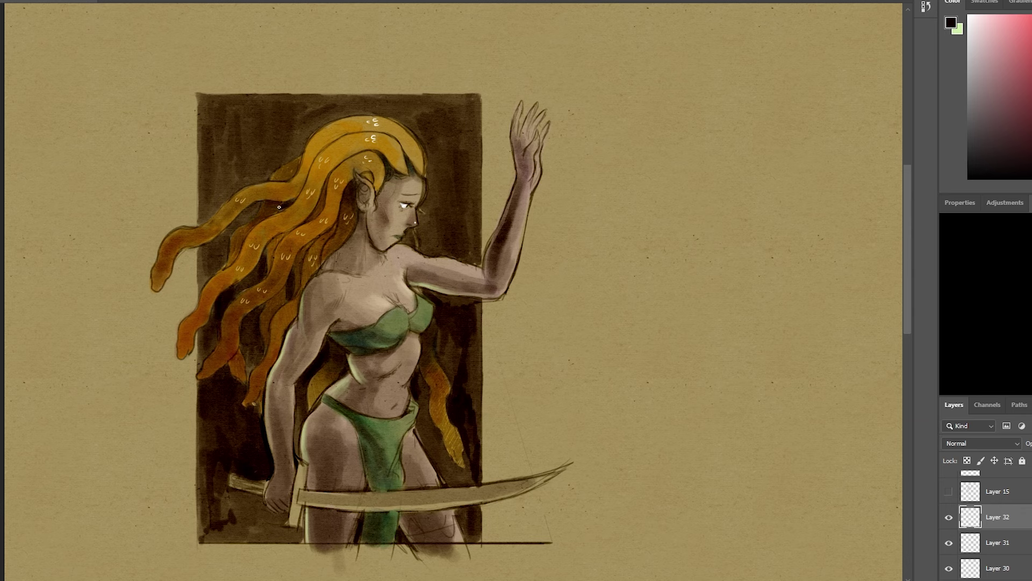
{"action": "mouse_move", "coordinate": [326, 179]}
{"action": "left_mouse_down"}
{"action": "mouse_move", "coordinate": [309, 217]}
{"action": "mouse_move", "coordinate": [337, 213]}
{"action": "left_mouse_up"}
{"action": "mouse_move", "coordinate": [364, 173]}
{"action": "left_mouse_down"}
{"action": "mouse_move", "coordinate": [372, 195]}
{"action": "mouse_move", "coordinate": [371, 169]}
{"action": "left_mouse_up"}
{"action": "mouse_move", "coordinate": [365, 214]}
{"action": "left_mouse_down"}
{"action": "mouse_move", "coordinate": [366, 244]}
{"action": "mouse_move", "coordinate": [326, 270]}
{"action": "left_mouse_up"}
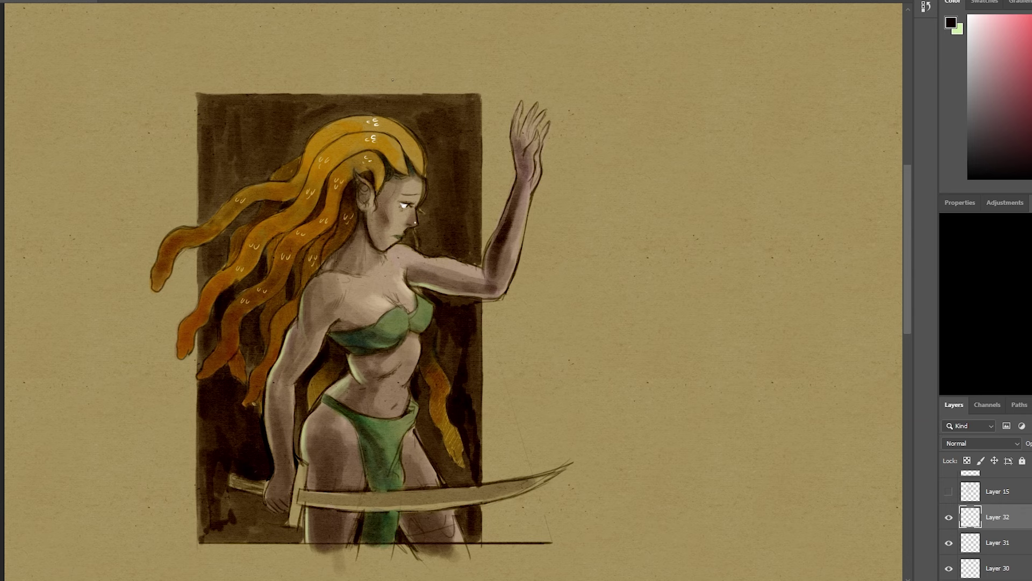
- Darken the loincloth fold, the underside of the top, the raised upper arm and the thighs with black shading
{"action": "left_click_drag", "start_coordinate": [366, 470], "coordinate": [367, 486]}
{"action": "left_click_drag", "start_coordinate": [340, 323], "coordinate": [368, 363]}
{"action": "left_click_drag", "start_coordinate": [411, 279], "coordinate": [432, 283]}
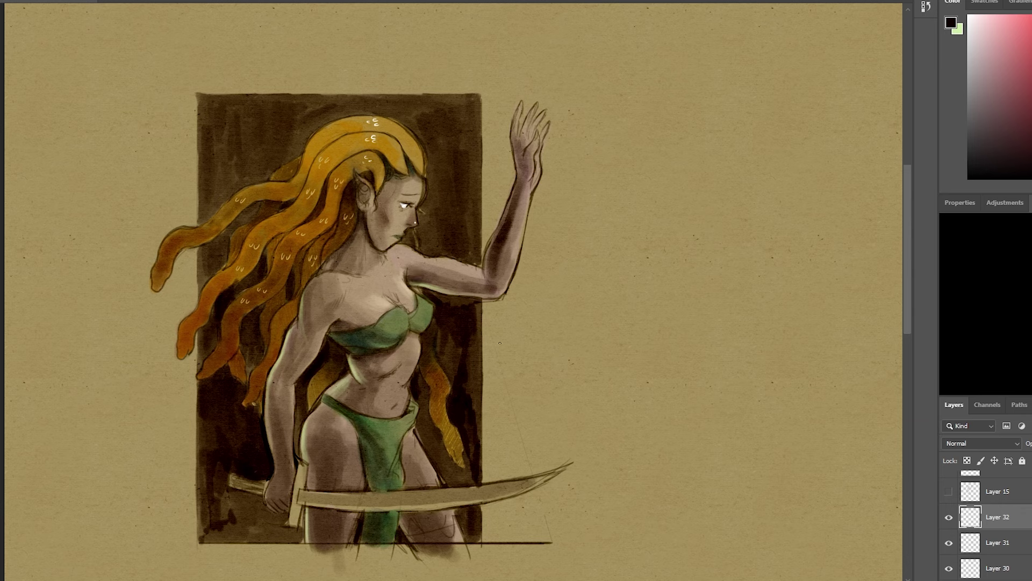
{"action": "mouse_move", "coordinate": [319, 440]}
{"action": "left_mouse_down"}
{"action": "mouse_move", "coordinate": [322, 490]}
{"action": "mouse_move", "coordinate": [329, 469]}
{"action": "left_mouse_up"}
{"action": "mouse_move", "coordinate": [324, 510]}
{"action": "left_mouse_down"}
{"action": "mouse_move", "coordinate": [327, 539]}
{"action": "mouse_move", "coordinate": [367, 512]}
{"action": "left_mouse_up"}
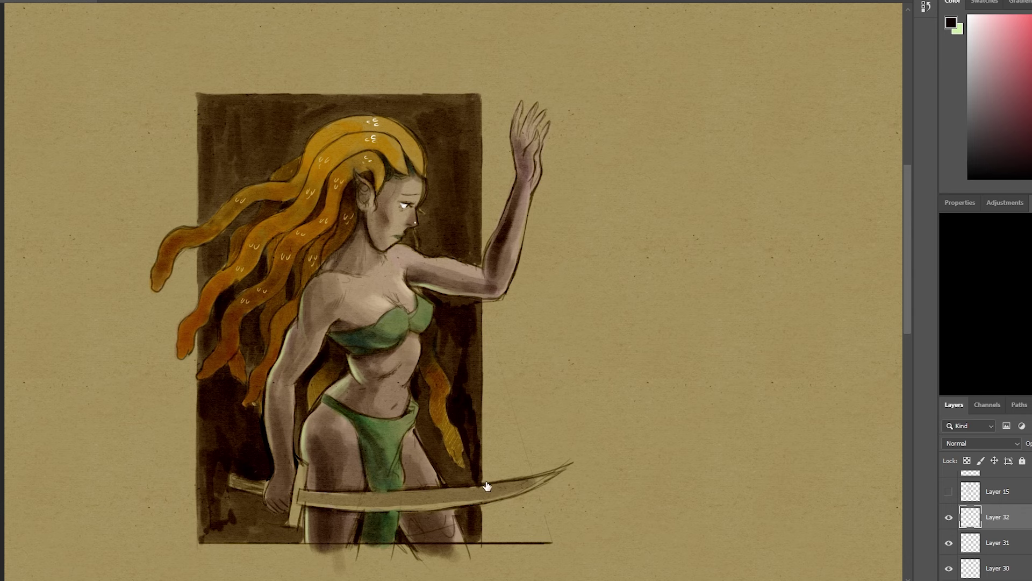
- Sample the background tan and draw a thin light line along the upper part of the snake beside the chest
{"action": "key", "text": "x"}
{"action": "left_click", "coordinate": [431, 237], "text": "alt"}
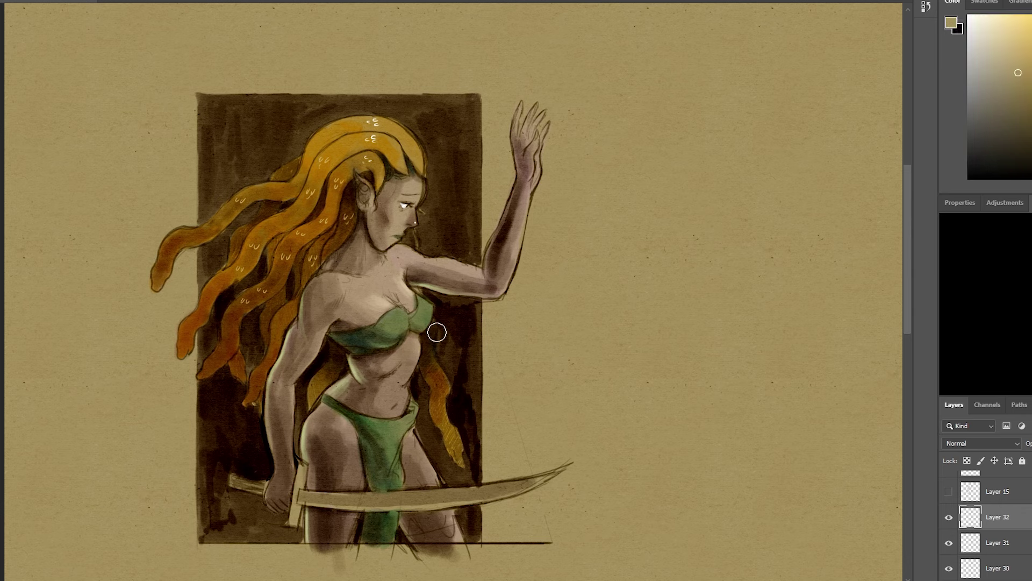
{"action": "key", "text": "["}
{"action": "key", "text": "["}
{"action": "key", "text": "["}
{"action": "key", "text": "["}
{"action": "left_click_drag", "start_coordinate": [433, 321], "coordinate": [433, 357]}
- Dot black eyes onto the snake heads
{"action": "key", "text": "x"}
{"action": "left_click", "coordinate": [216, 361]}
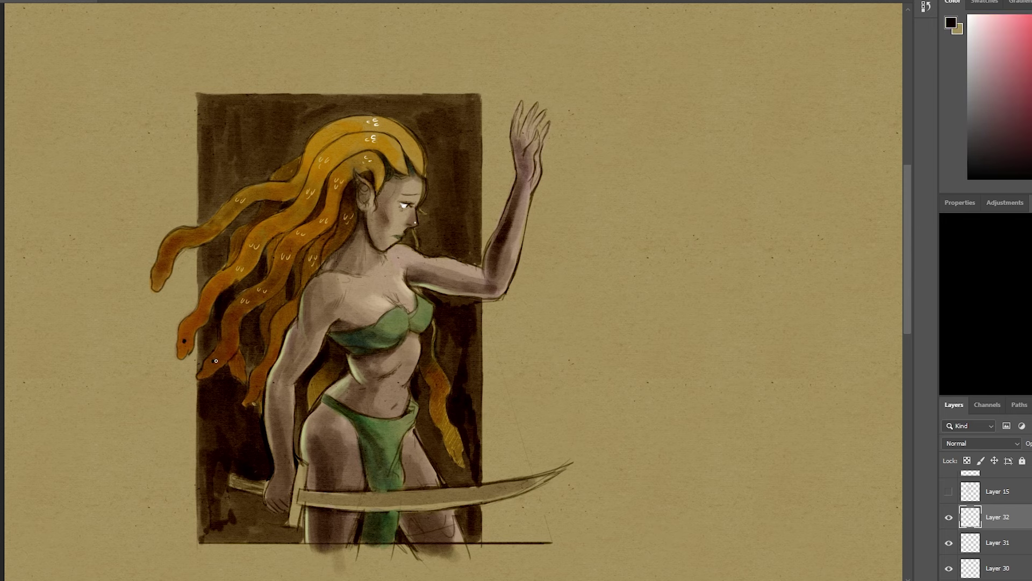
{"action": "left_click", "coordinate": [259, 381]}
{"action": "left_click", "coordinate": [456, 444]}
- Outline the fingers of the raised hand in black and sample brown tones around the ear
{"action": "mouse_move", "coordinate": [519, 114]}
{"action": "left_mouse_down"}
{"action": "mouse_move", "coordinate": [523, 137]}
{"action": "mouse_move", "coordinate": [538, 128]}
{"action": "mouse_move", "coordinate": [534, 155]}
{"action": "mouse_move", "coordinate": [540, 149]}
{"action": "left_mouse_up"}
{"action": "key", "text": "x"}
{"action": "left_click", "coordinate": [541, 153], "text": "alt"}
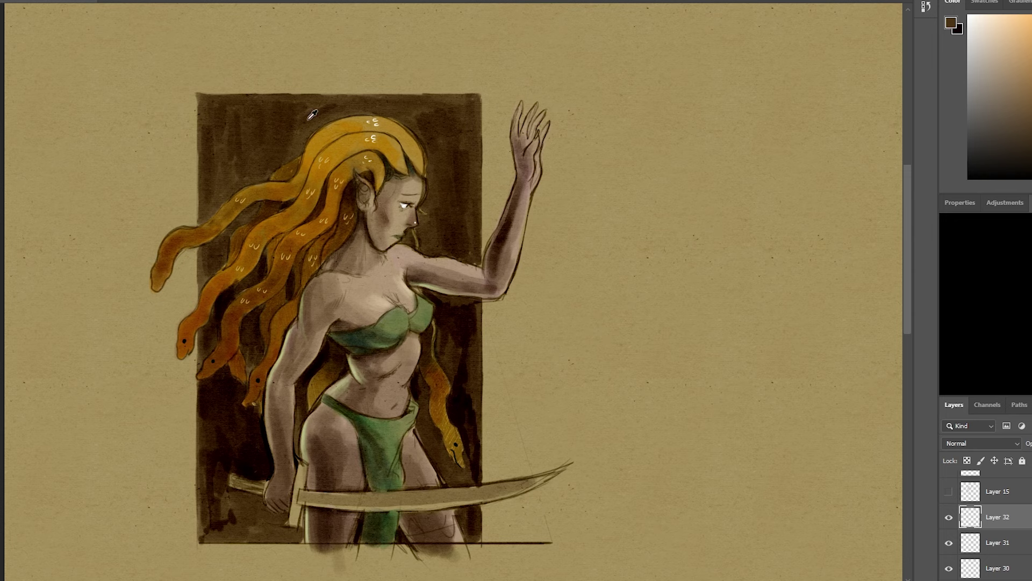
{"action": "left_click", "coordinate": [367, 183], "text": "alt"}
{"action": "left_click", "coordinate": [378, 191], "text": "alt"}
{"action": "left_click", "coordinate": [360, 208], "text": "alt"}
- Erase the ground line along and beyond the dark frame's lower edge on Layer 13 copy, and clean the frame's right edge
{"action": "scroll", "coordinate": [994, 516], "scroll_direction": "up", "scroll_amount": 5}
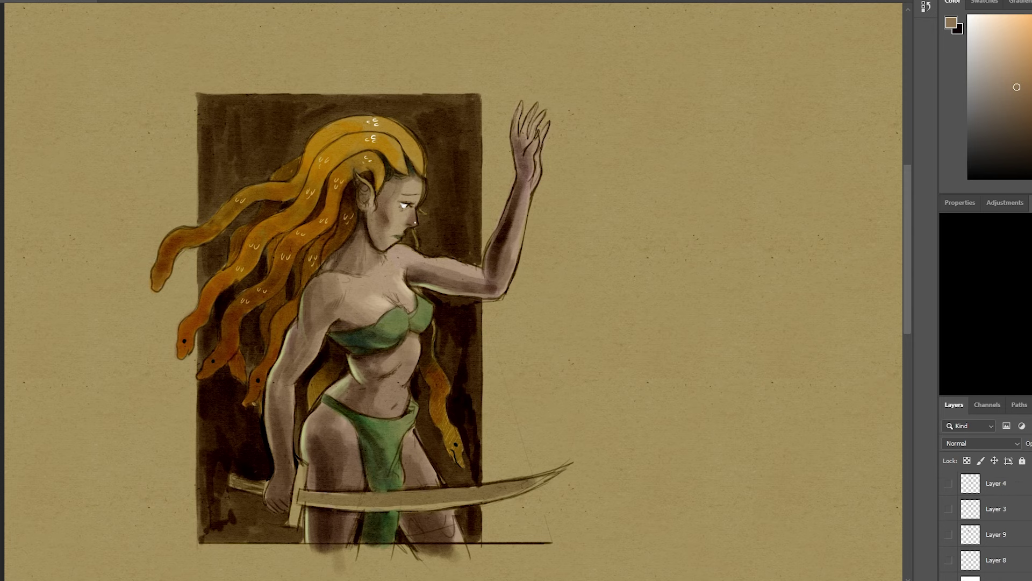
{"action": "left_click", "coordinate": [949, 484]}
{"action": "left_click", "coordinate": [949, 484]}
{"action": "left_click", "coordinate": [1005, 483]}
{"action": "left_click_drag", "start_coordinate": [554, 544], "coordinate": [482, 546]}
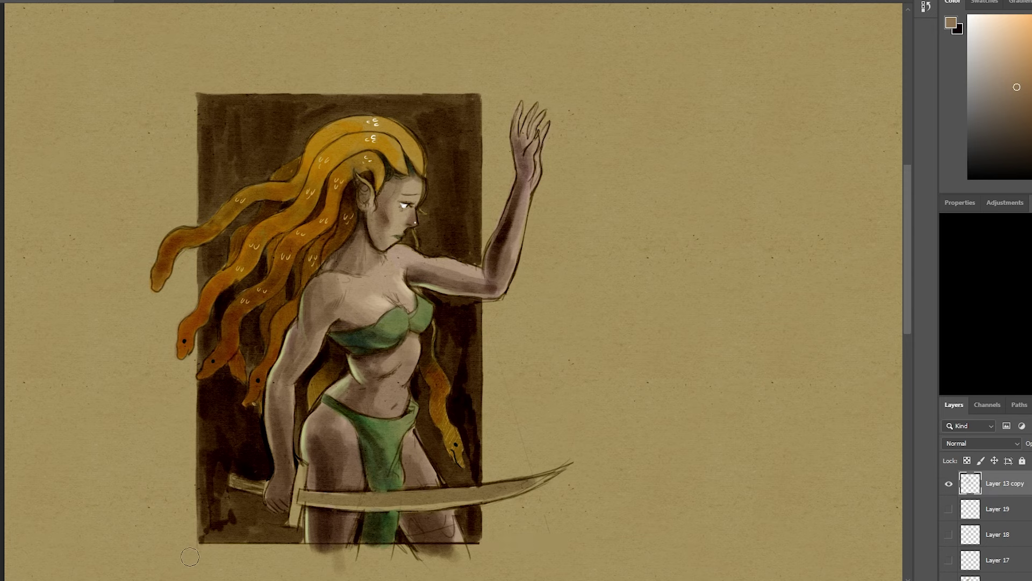
{"action": "left_click_drag", "start_coordinate": [191, 549], "coordinate": [480, 550]}
{"action": "left_click_drag", "start_coordinate": [490, 101], "coordinate": [483, 158]}
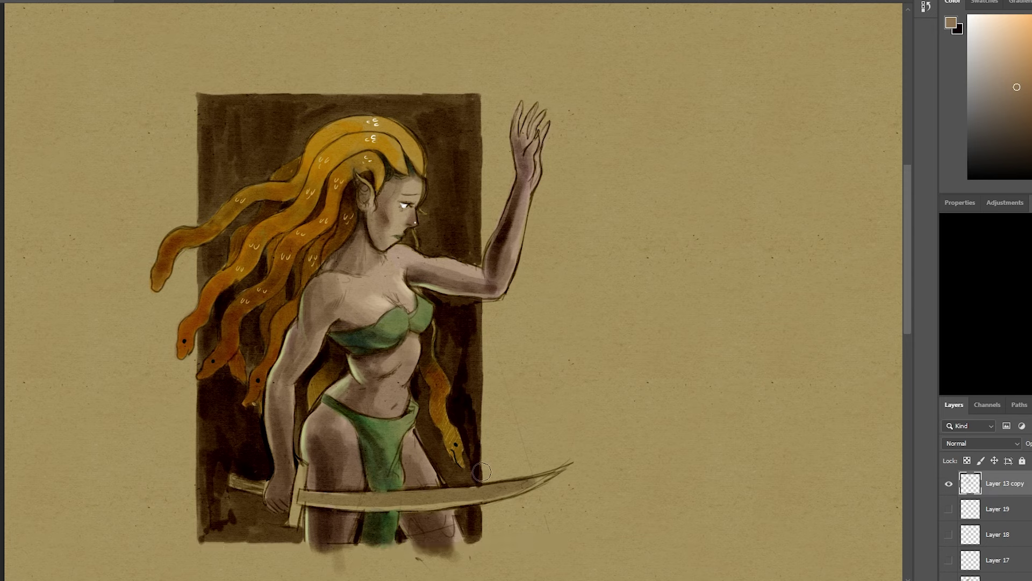
- On a new layer above Layer 13 copy, cover the leg strokes spilling below the frame with sampled background tan
{"action": "scroll", "coordinate": [994, 517], "scroll_direction": "down", "scroll_amount": 5}
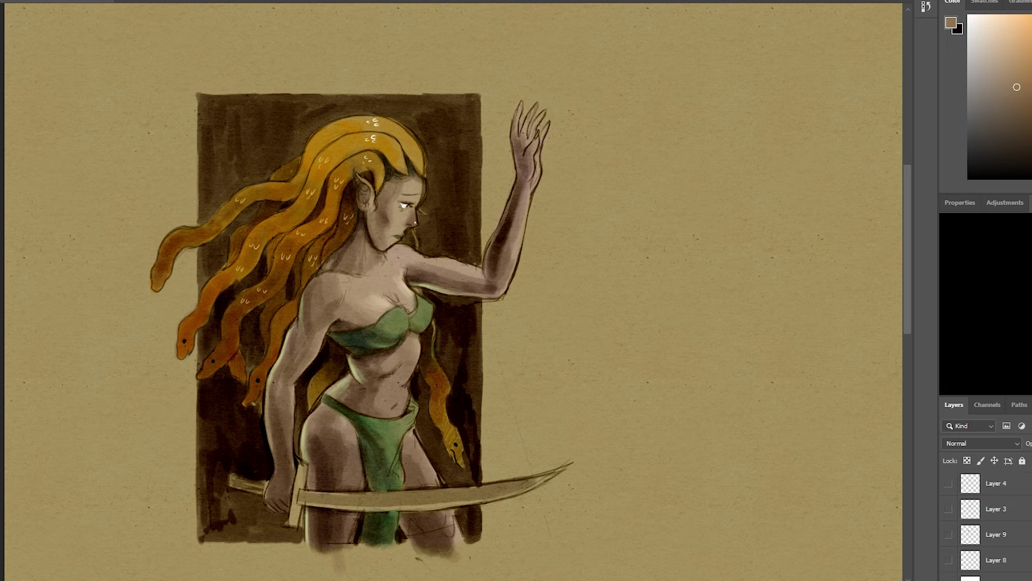
{"action": "scroll", "coordinate": [994, 516], "scroll_direction": "up", "scroll_amount": 10}
{"action": "left_click", "coordinate": [949, 512]}
{"action": "left_click", "coordinate": [675, 392], "text": "alt"}
{"action": "left_click", "coordinate": [948, 487]}
{"action": "left_click", "coordinate": [948, 487]}
{"action": "left_click", "coordinate": [949, 512]}
{"action": "key", "text": "ctrl+alt+shift+n"}
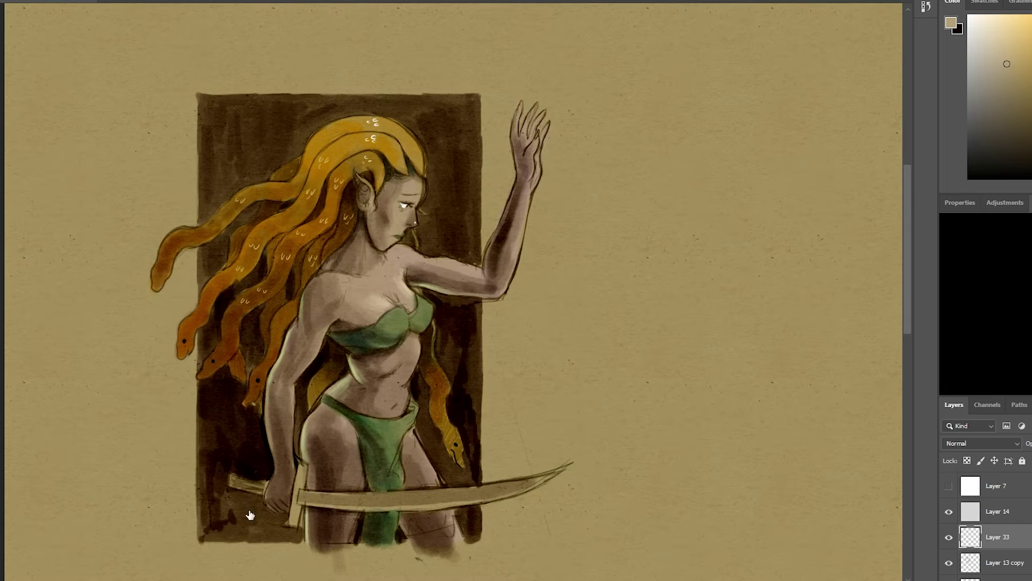
{"action": "mouse_move", "coordinate": [312, 546]}
{"action": "left_mouse_down"}
{"action": "mouse_move", "coordinate": [470, 564]}
{"action": "mouse_move", "coordinate": [341, 553]}
{"action": "mouse_move", "coordinate": [455, 556]}
{"action": "left_mouse_up"}
{"action": "left_click_drag", "start_coordinate": [200, 544], "coordinate": [482, 544]}
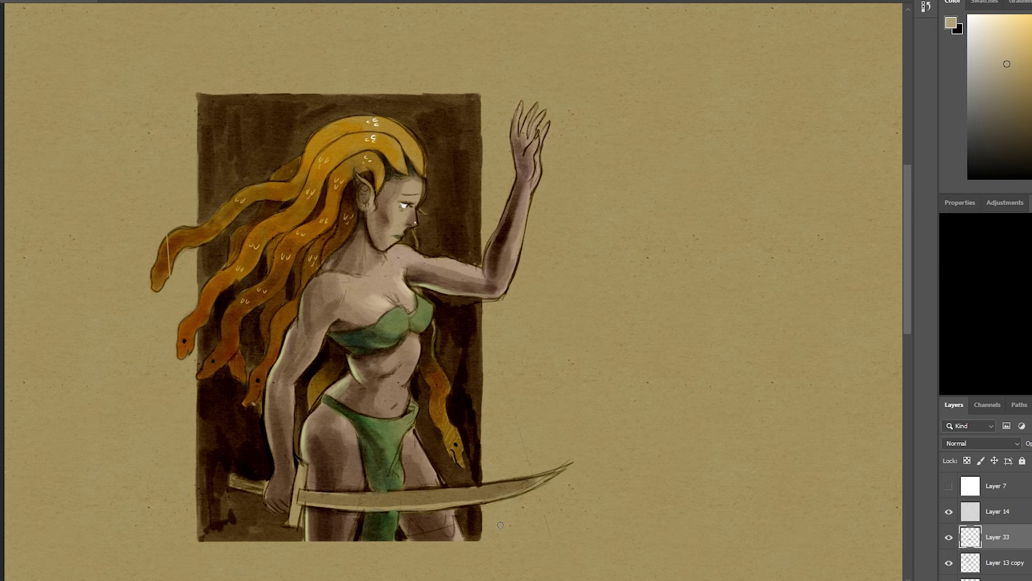
- Undo the last two strokes and save the document
{"action": "key", "text": "ctrl+z"}
{"action": "key", "text": "ctrl+z"}
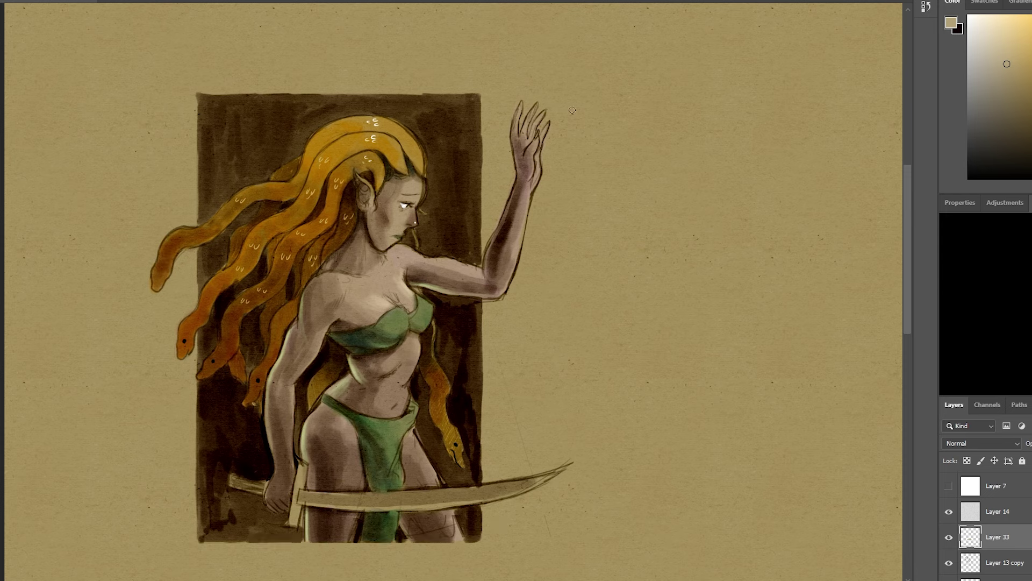
{"action": "key", "text": "ctrl+s"}
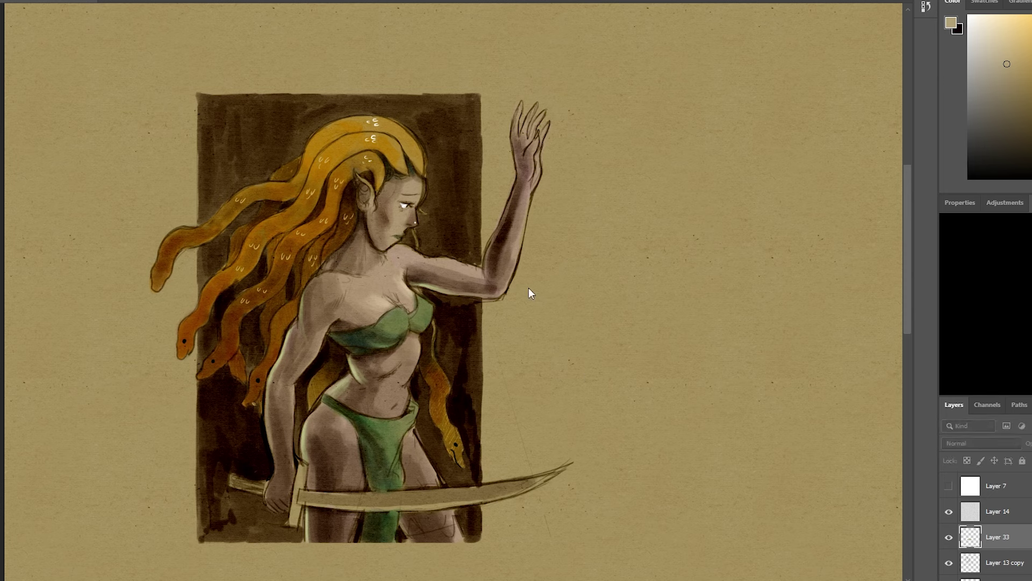